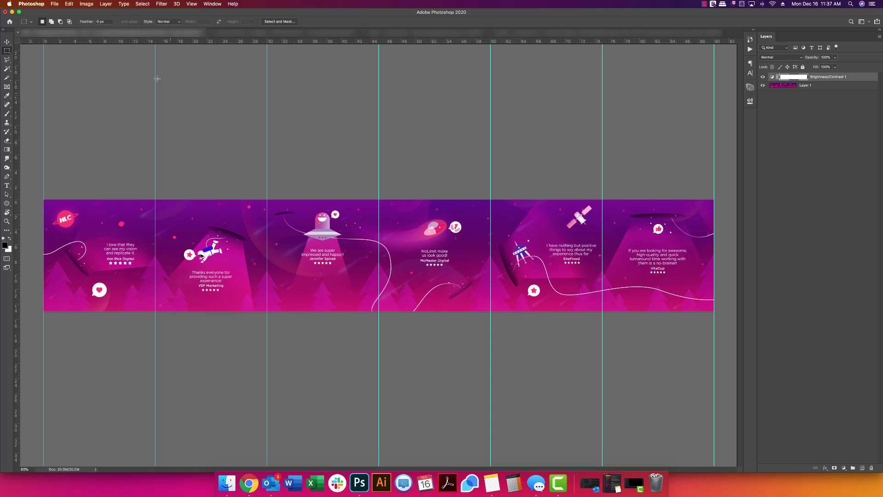
- Bring the FastBlast Black Friday carousel document to the front
{"action": "left_click", "coordinate": [248, 31]}
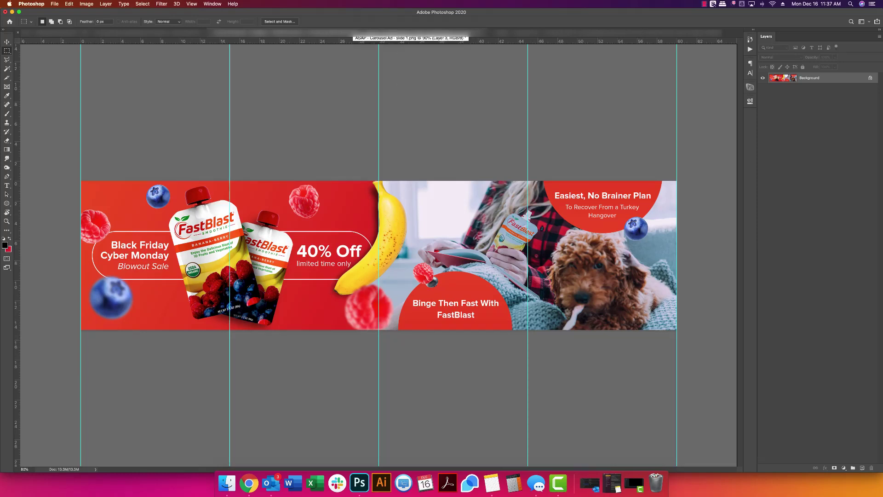
- Display the yellow ASAP cable carousel document with its four guide-divided panels
{"action": "left_click", "coordinate": [410, 33]}
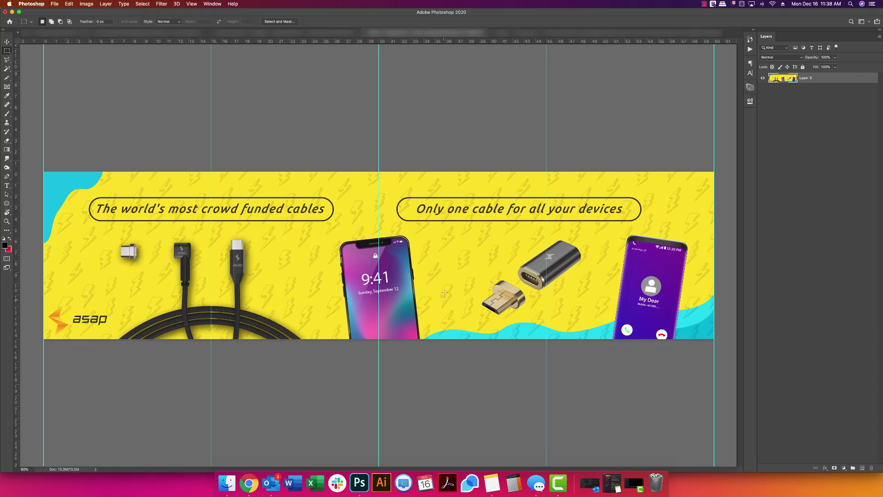
- Inspect the Bongo speaker banner with a trial full-width marquee, then open the purple testimonial carousel
{"action": "left_click", "coordinate": [599, 33]}
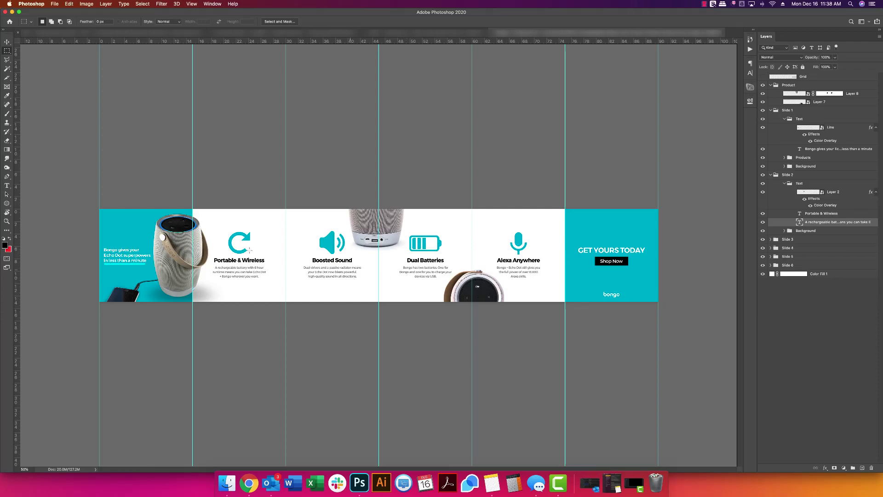
{"action": "left_click_drag", "start_coordinate": [101, 247], "coordinate": [674, 275]}
{"action": "left_click", "coordinate": [675, 276]}
{"action": "left_click", "coordinate": [85, 31]}
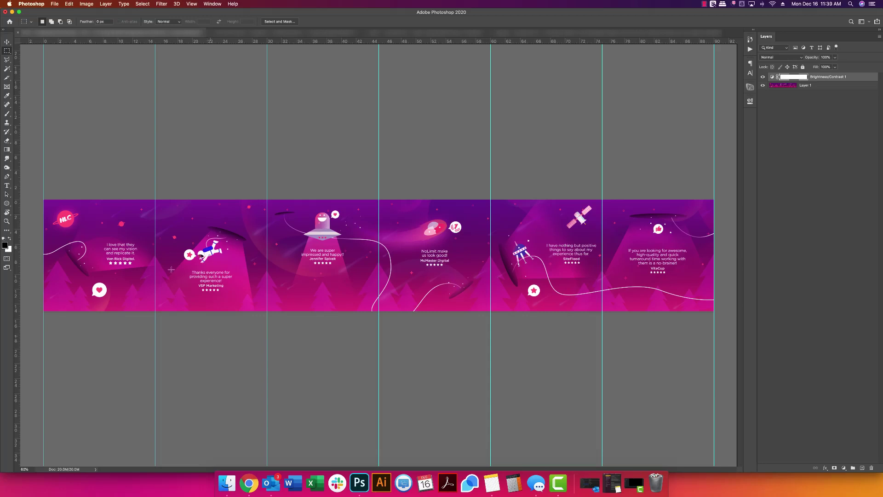
- Calculate 1080*6 = 6480 in Calculator for the six-panel width, then return to Photoshop
{"action": "left_click", "coordinate": [503, 487]}
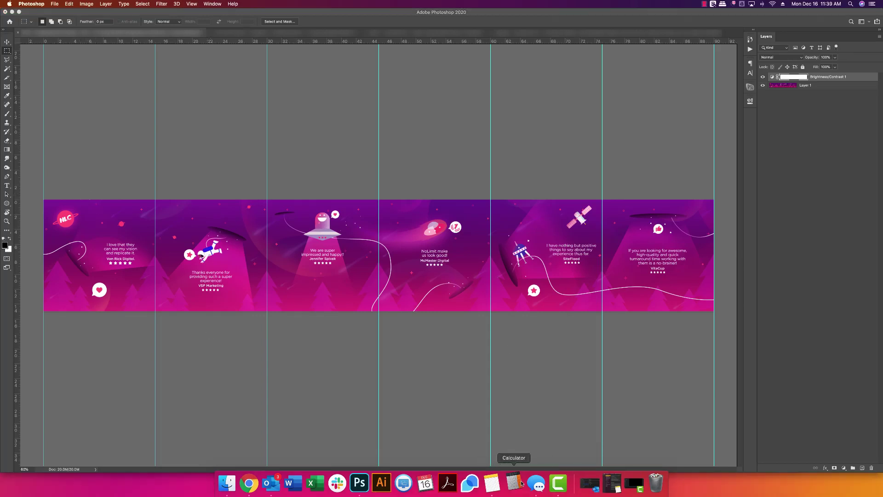
{"action": "left_click_drag", "start_coordinate": [781, 273], "coordinate": [816, 193]}
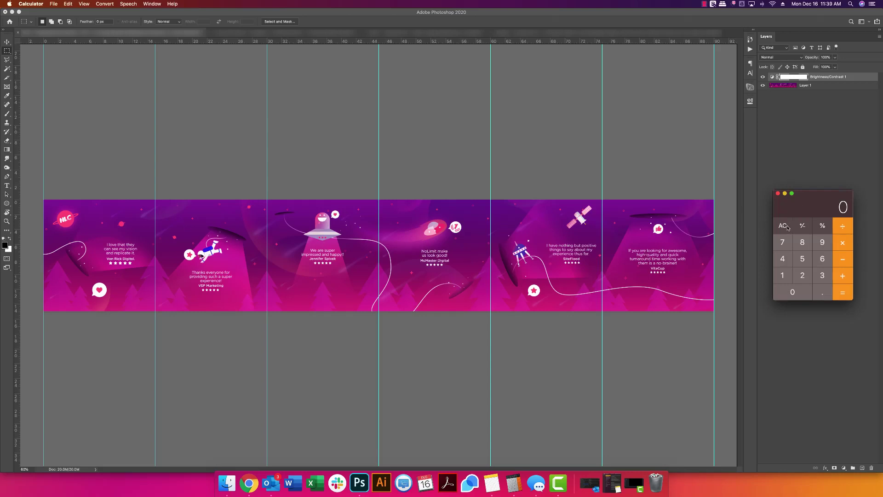
{"action": "type", "text": "1080*6"}
{"action": "key", "text": "Return"}
{"action": "left_click", "coordinate": [138, 12]}
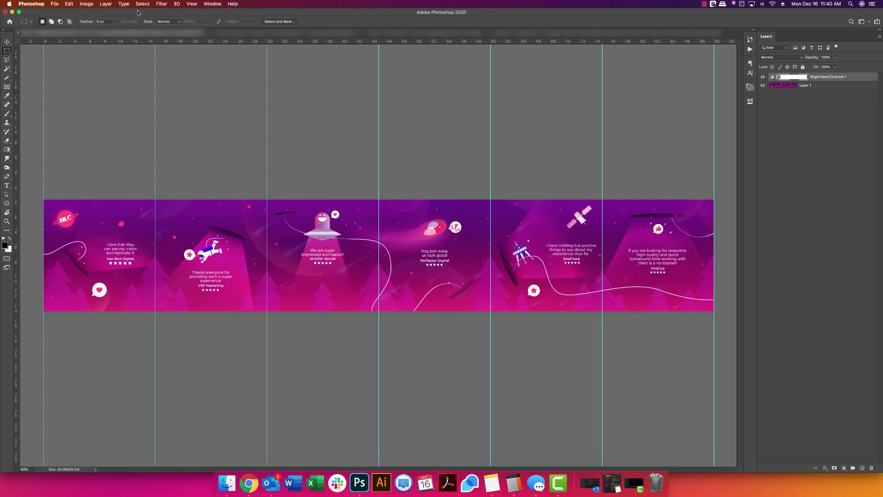
{"action": "left_click", "coordinate": [86, 4]}
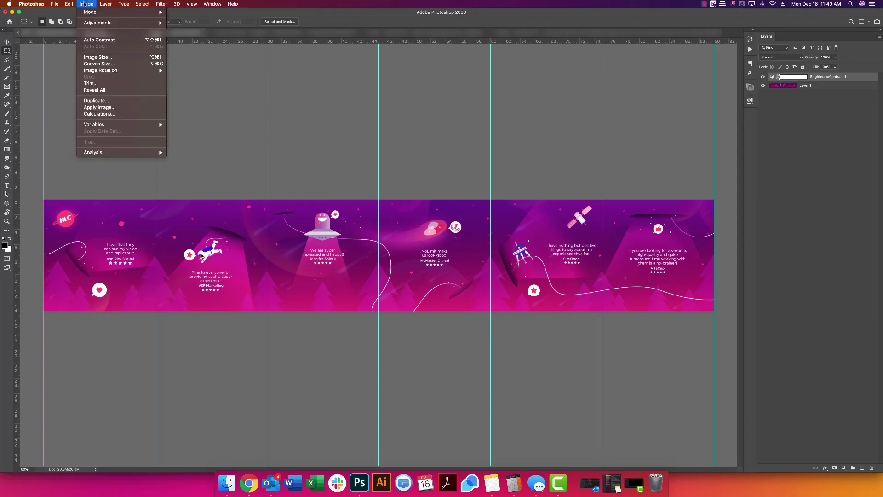
{"action": "left_click", "coordinate": [92, 59]}
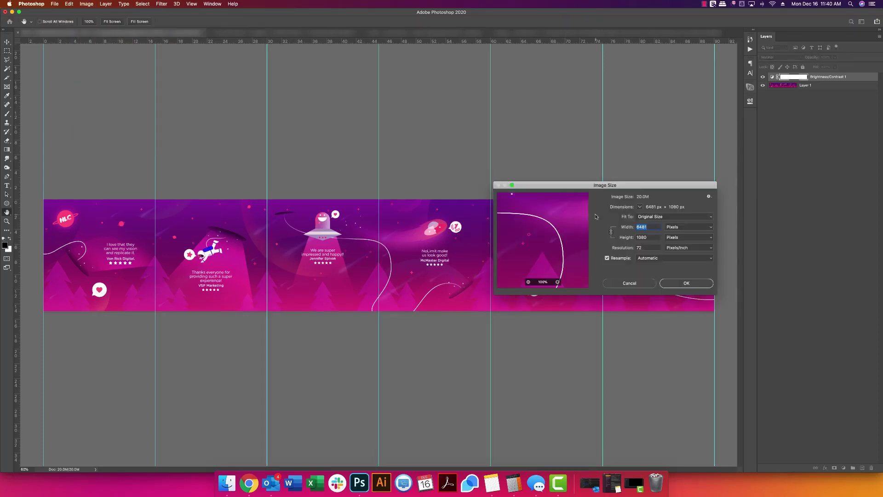
{"action": "left_click", "coordinate": [651, 228]}
{"action": "left_click", "coordinate": [508, 486]}
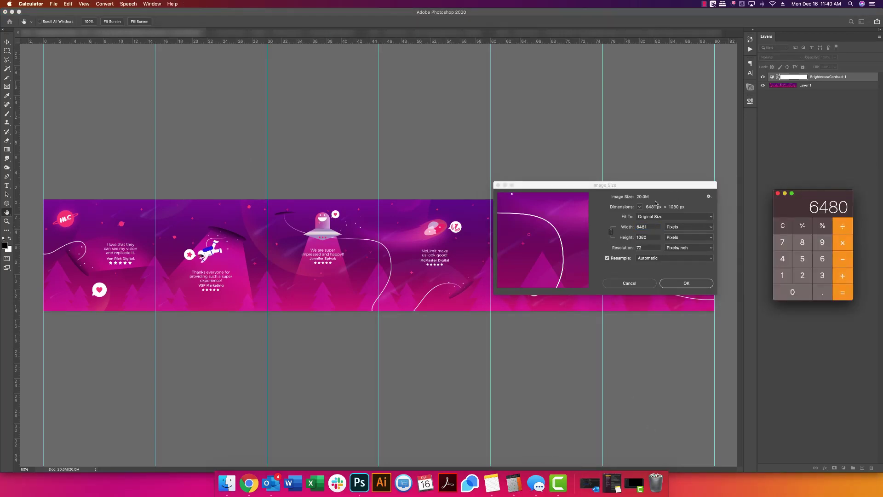
{"action": "left_click", "coordinate": [648, 249]}
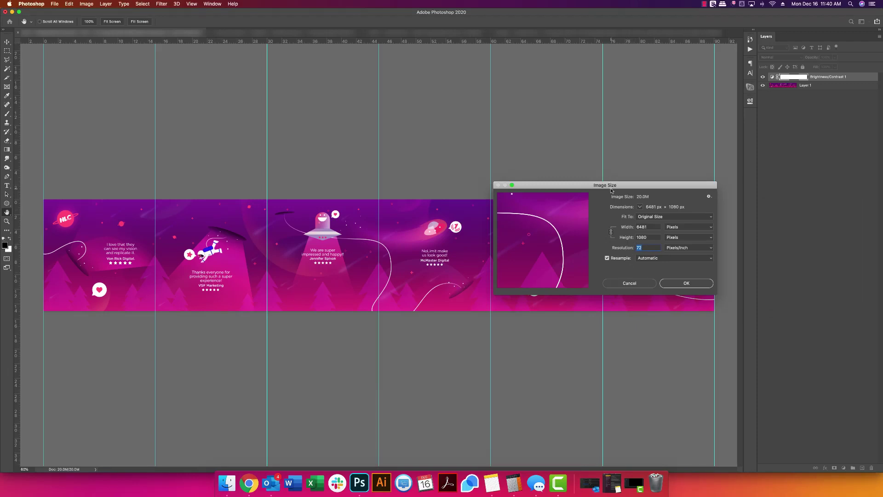
{"action": "left_click", "coordinate": [636, 283]}
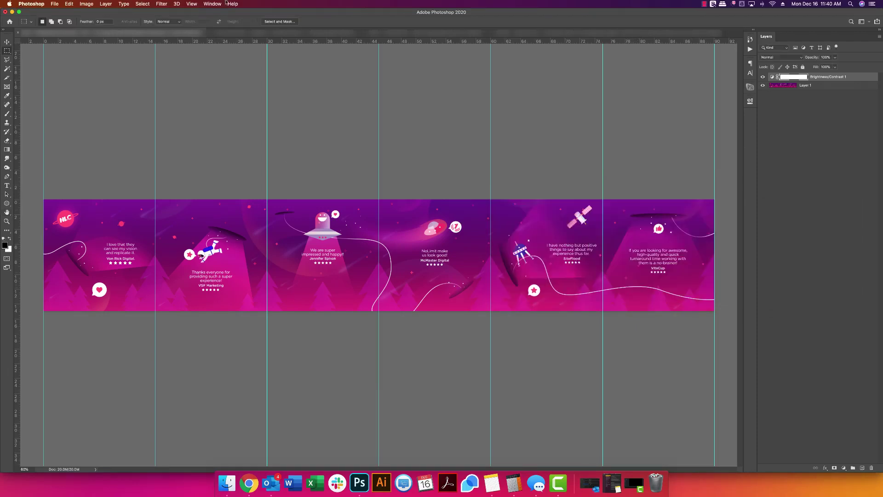
{"action": "left_click", "coordinate": [194, 3]}
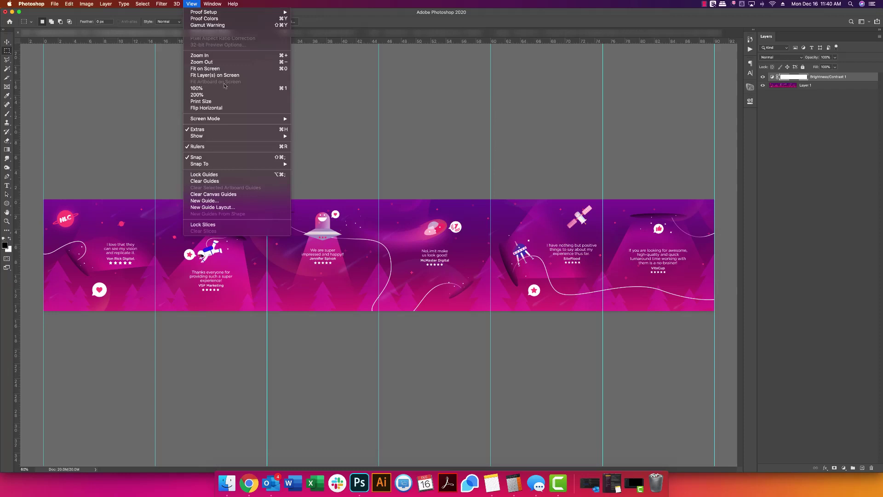
{"action": "left_click", "coordinate": [241, 209]}
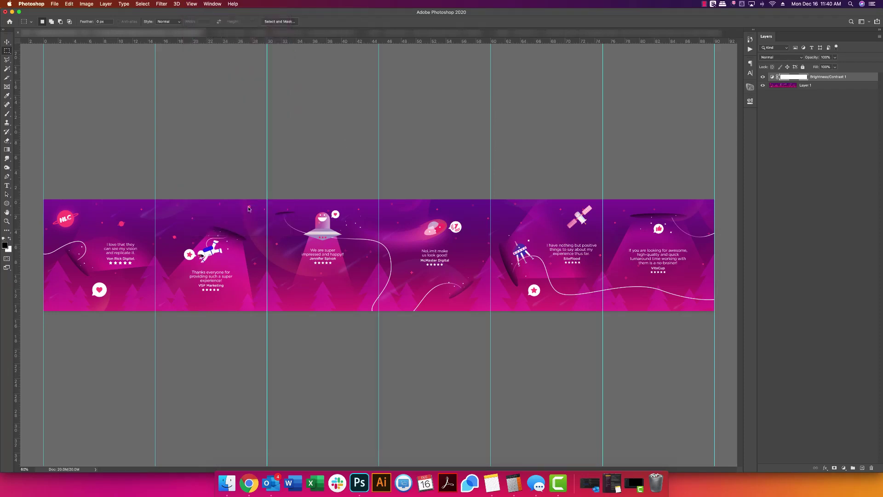
{"action": "left_click", "coordinate": [616, 87]}
{"action": "left_click", "coordinate": [192, 3]}
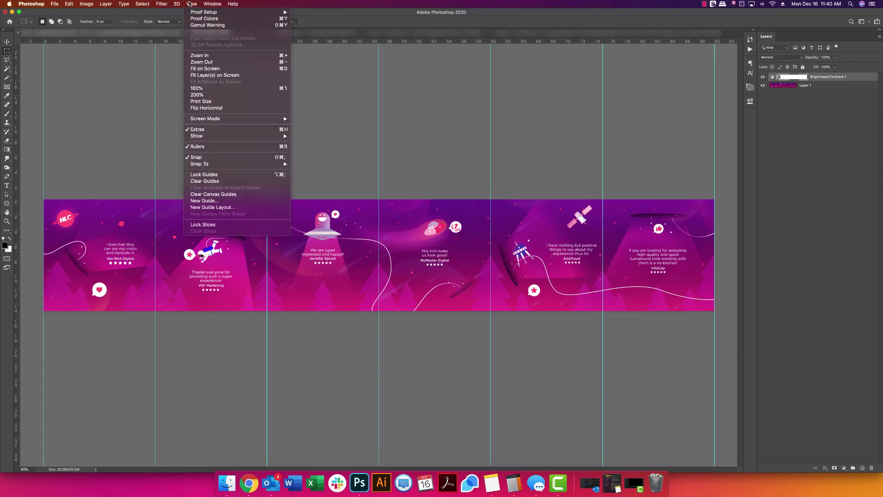
{"action": "left_click", "coordinate": [203, 183]}
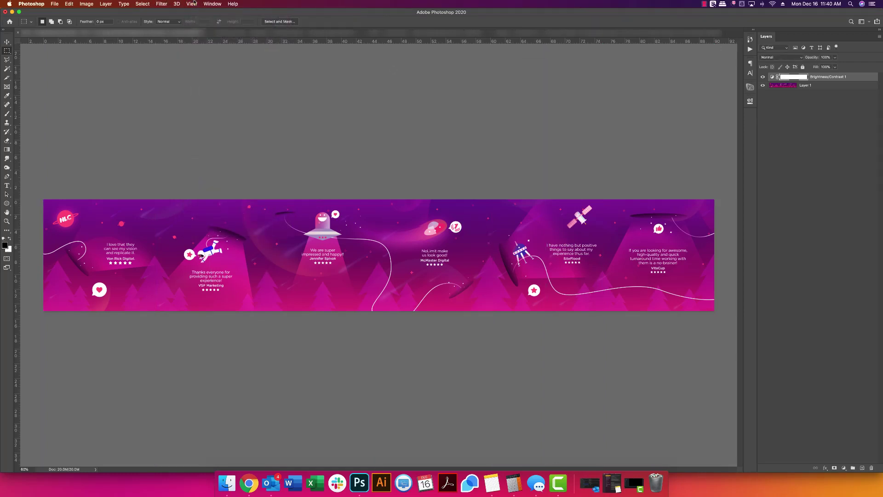
{"action": "left_click", "coordinate": [191, 4]}
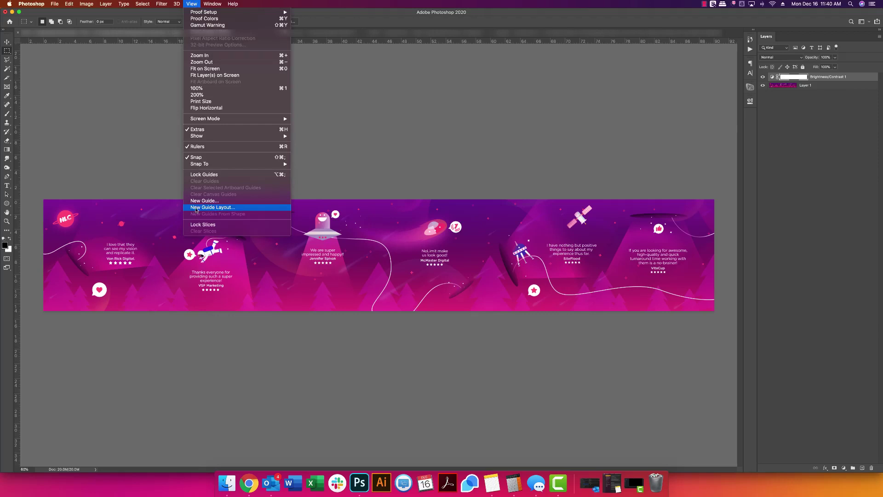
{"action": "left_click", "coordinate": [241, 208]}
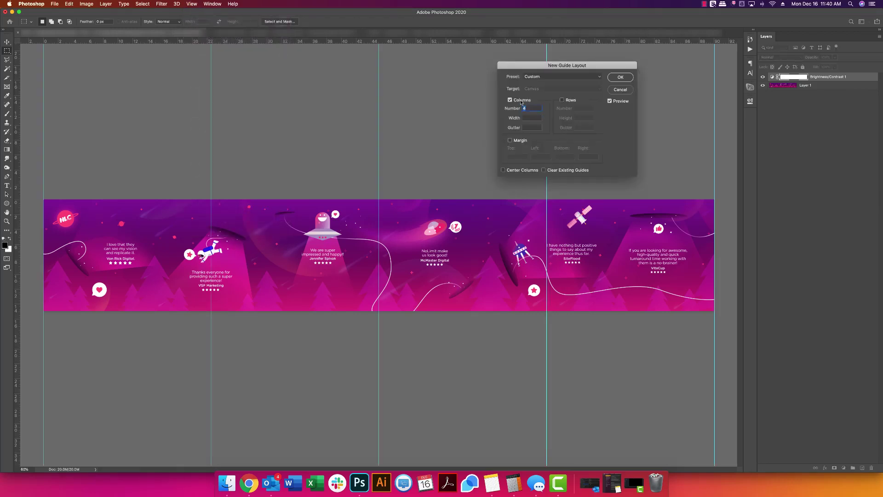
{"action": "type", "text": "6"}
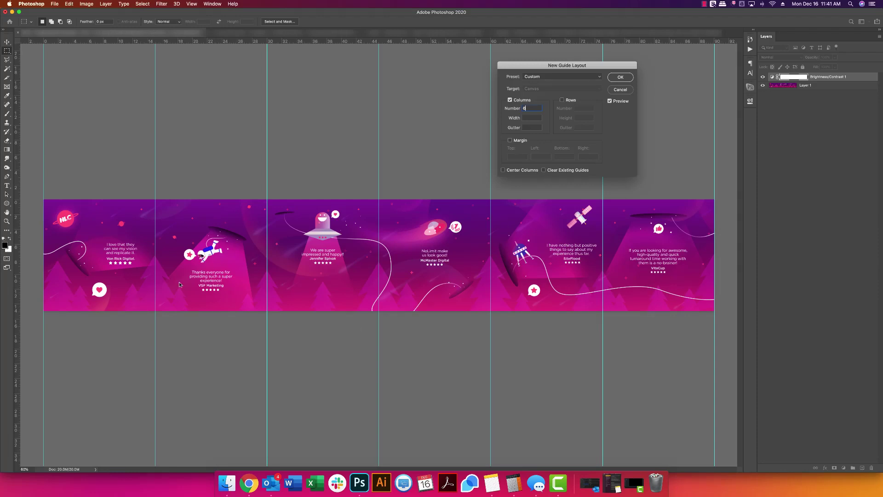
{"action": "left_click", "coordinate": [626, 89]}
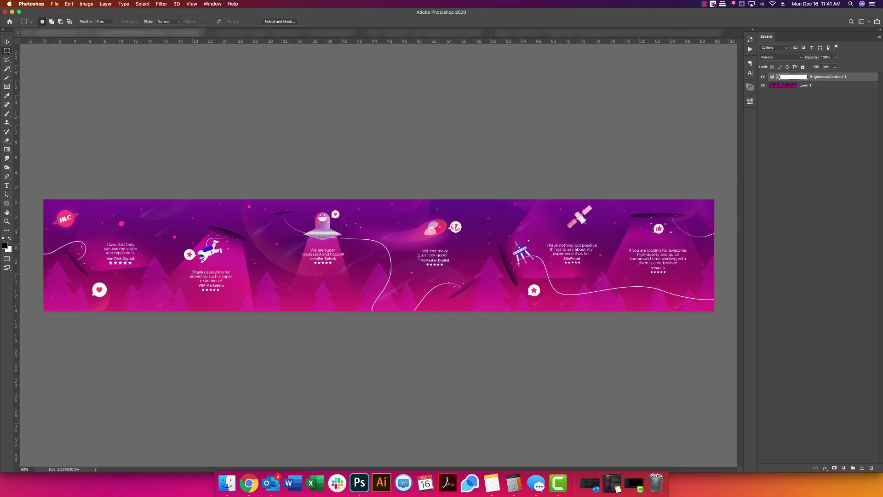
- Gauge FastBlast slide sizes with marquee selections, then bring up the yellow asap cable banner
{"action": "left_click", "coordinate": [272, 33]}
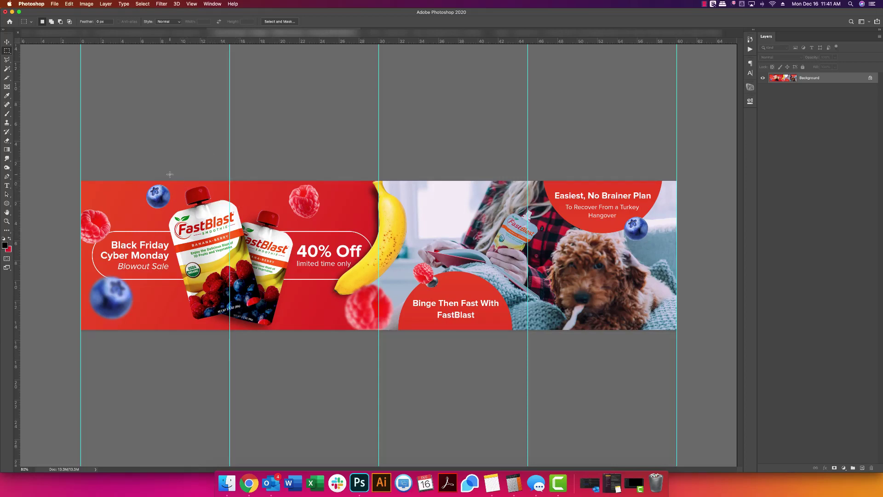
{"action": "left_click_drag", "start_coordinate": [168, 173], "coordinate": [308, 339]}
{"action": "left_click_drag", "start_coordinate": [173, 182], "coordinate": [247, 329]}
{"action": "left_click", "coordinate": [313, 368]}
{"action": "left_click", "coordinate": [405, 35]}
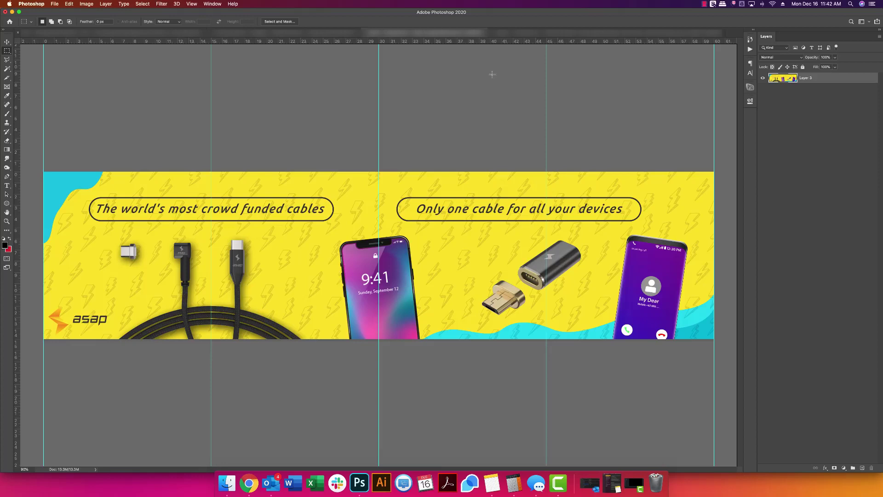
- Measure the bongo banner's last slide, first slide and Boosted Sound area with marquee selections
{"action": "left_click", "coordinate": [514, 34]}
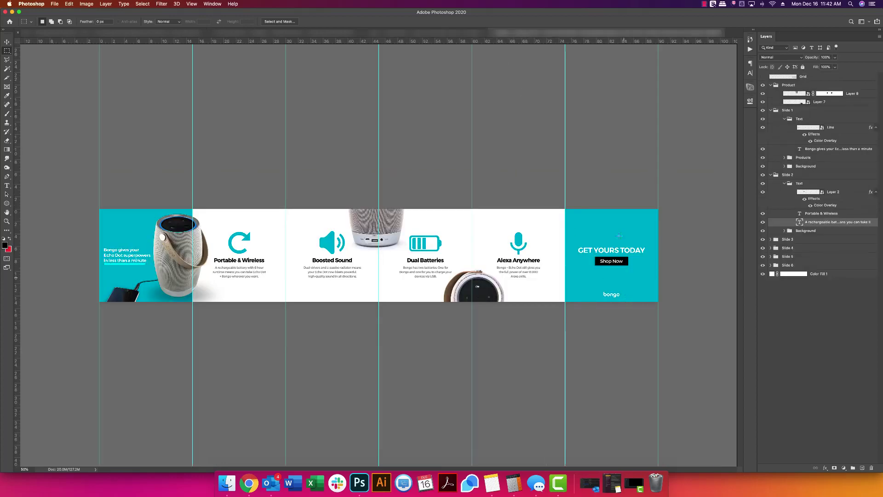
{"action": "left_click_drag", "start_coordinate": [658, 209], "coordinate": [564, 360]}
{"action": "key", "text": "ctrl+Tab"}
{"action": "key", "text": "ctrl+Tab"}
{"action": "left_click_drag", "start_coordinate": [140, 206], "coordinate": [212, 333]}
{"action": "left_click_drag", "start_coordinate": [344, 207], "coordinate": [509, 330]}
{"action": "left_click", "coordinate": [443, 271]}
{"action": "left_click", "coordinate": [508, 330]}
- Go via the testimonial banner back to the red FastBlast carousel
{"action": "left_click", "coordinate": [172, 32]}
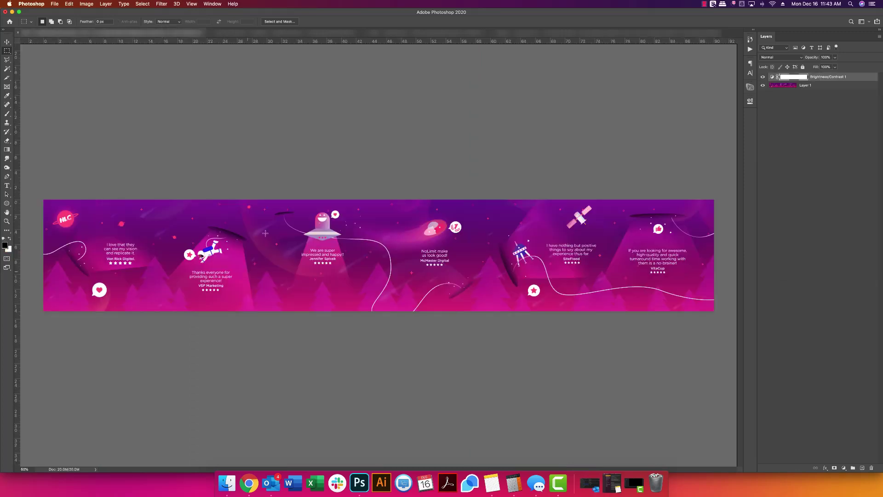
{"action": "left_click", "coordinate": [322, 33]}
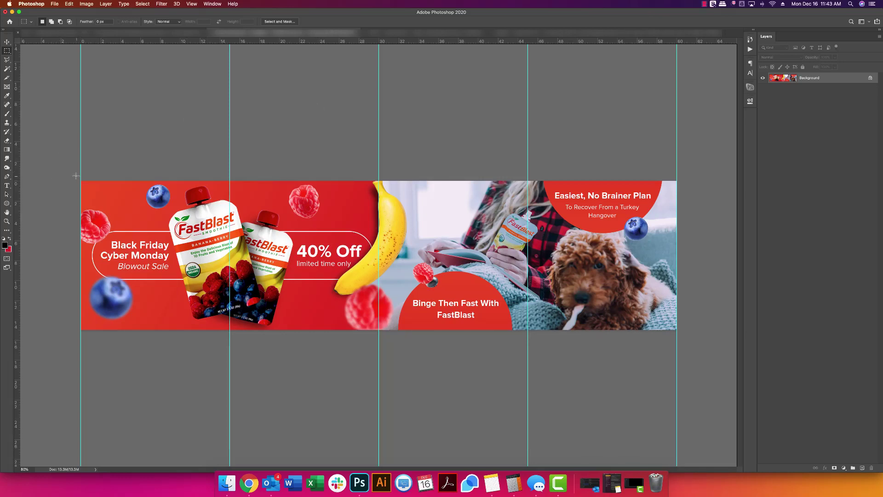
- Choose the Slice Tool and generate Slices From Guides on the FastBlast banner
{"action": "left_click_drag", "start_coordinate": [76, 175], "coordinate": [248, 331]}
{"action": "left_click", "coordinate": [705, 4]}
{"action": "left_click", "coordinate": [712, 12]}
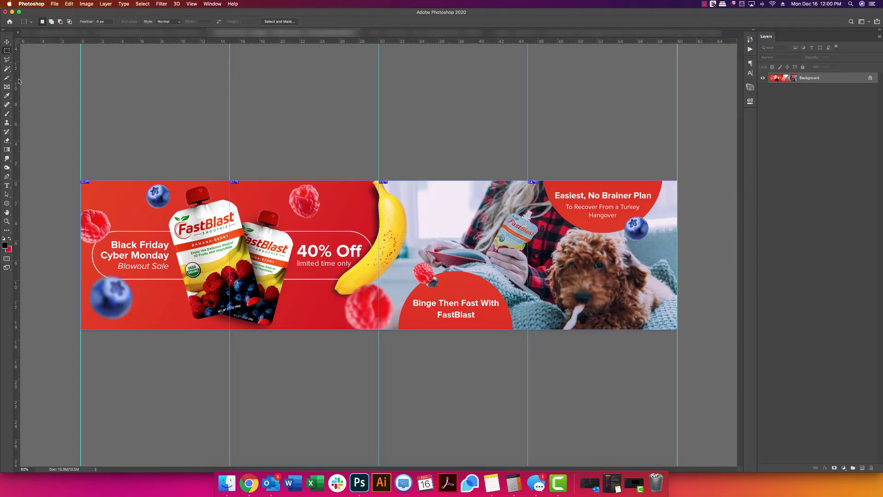
{"action": "left_click", "coordinate": [7, 78]}
{"action": "left_click_drag", "start_coordinate": [7, 77], "coordinate": [32, 77]}
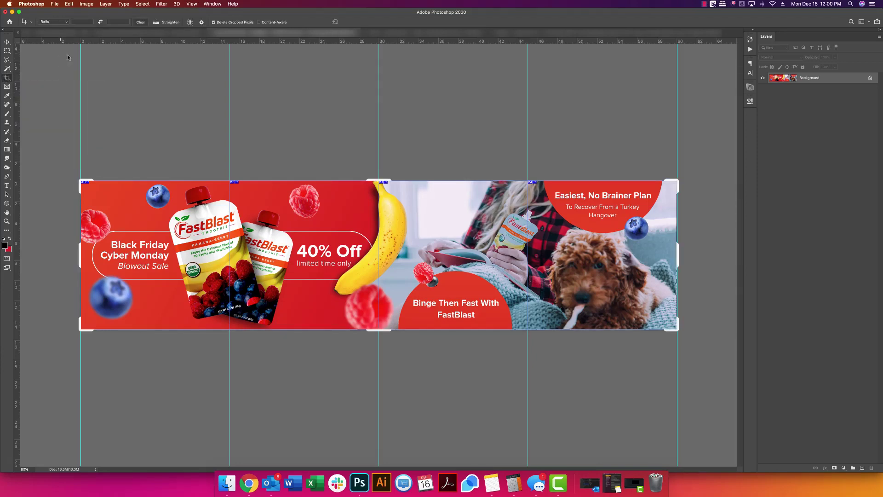
{"action": "left_click", "coordinate": [8, 78]}
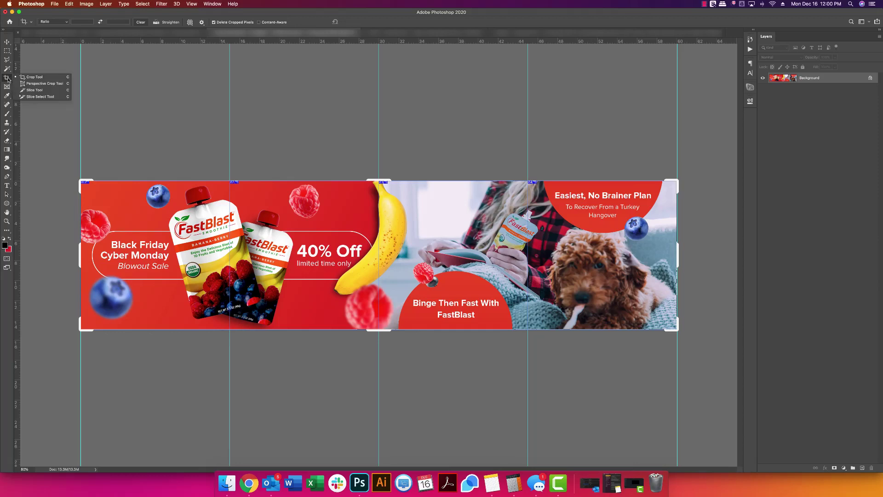
{"action": "left_click", "coordinate": [49, 91]}
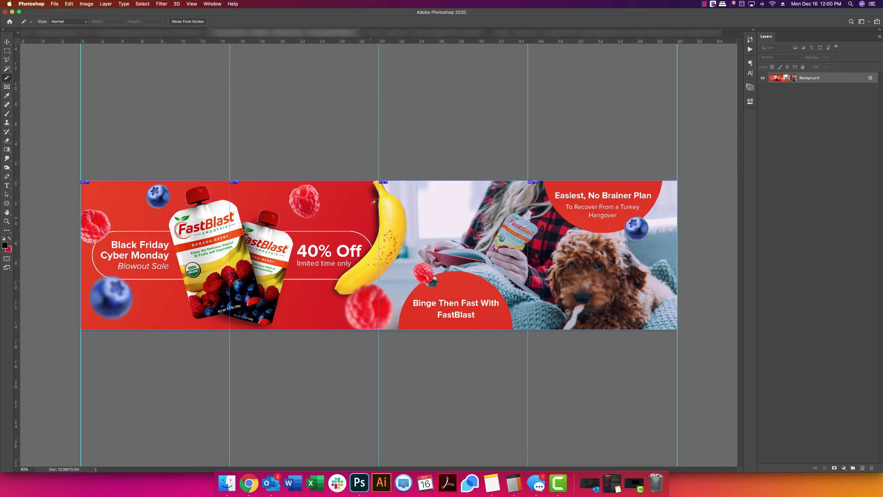
{"action": "left_click", "coordinate": [193, 22]}
- Save the FastBlast slices for web as PNG-24, replacing the existing slice files
{"action": "left_click", "coordinate": [55, 5]}
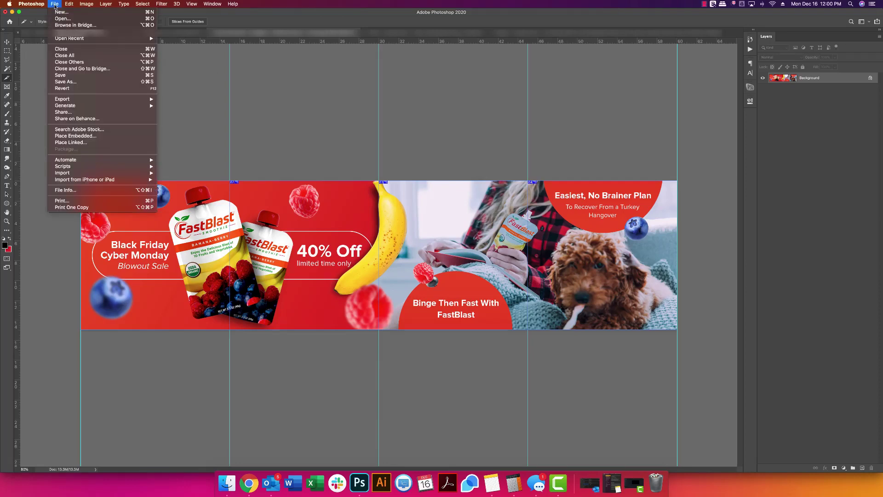
{"action": "mouse_move", "coordinate": [142, 98]}
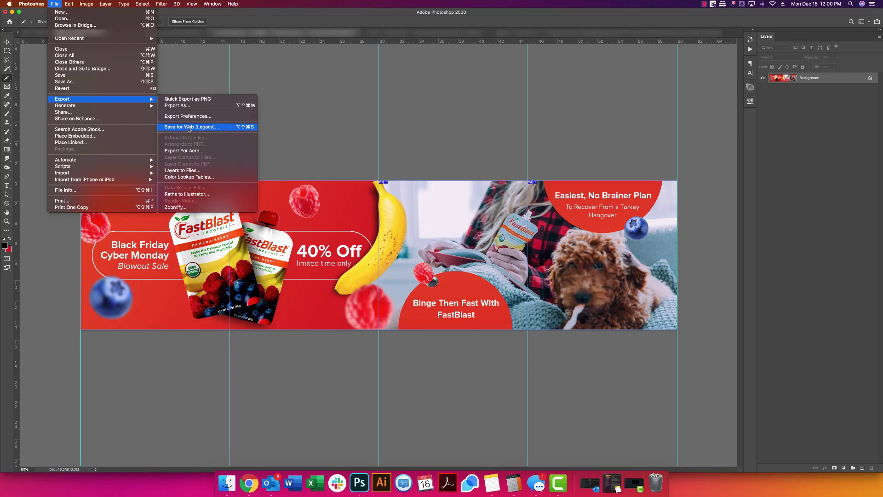
{"action": "left_click", "coordinate": [224, 126]}
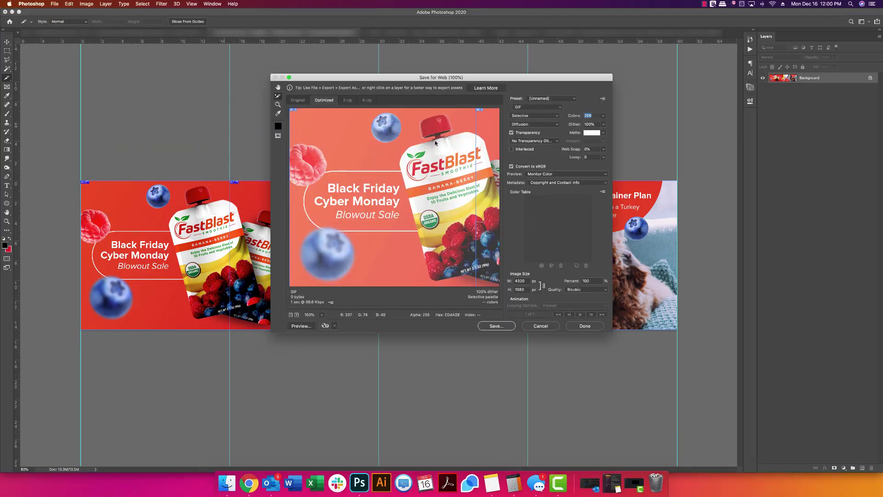
{"action": "left_click", "coordinate": [560, 99]}
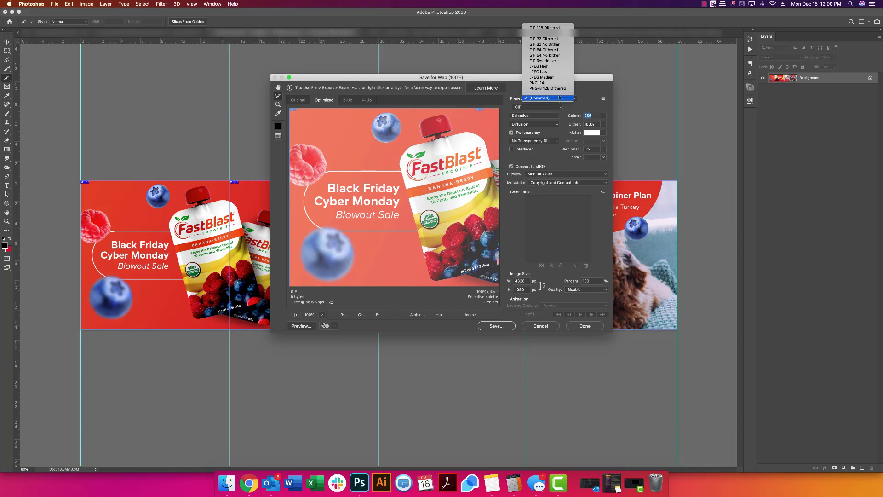
{"action": "left_click", "coordinate": [548, 84]}
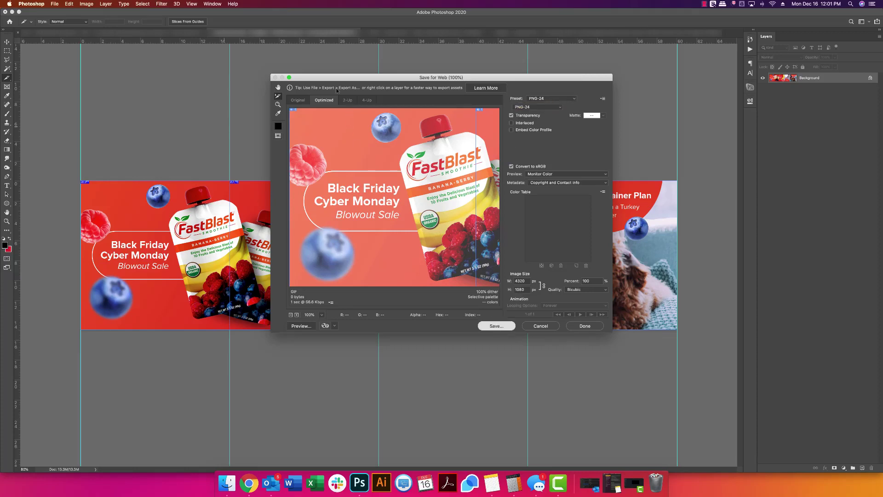
{"action": "key", "text": "Return"}
{"action": "key", "text": "Return"}
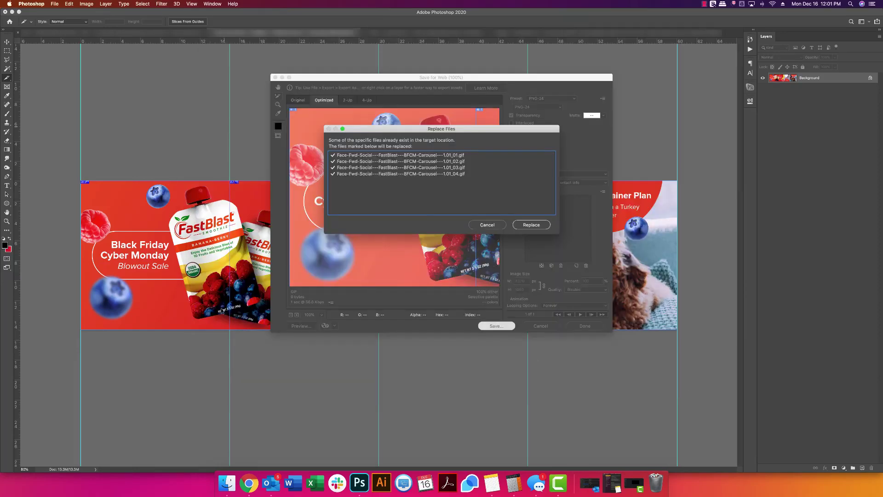
{"action": "left_click", "coordinate": [533, 225]}
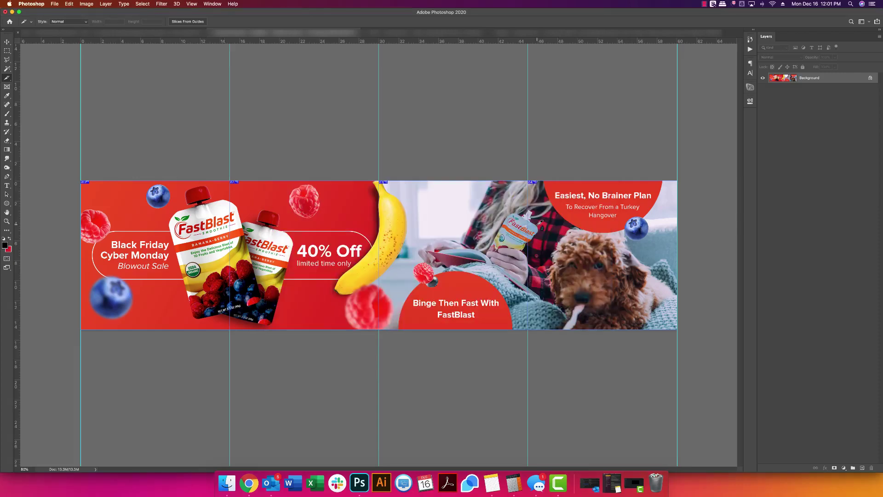